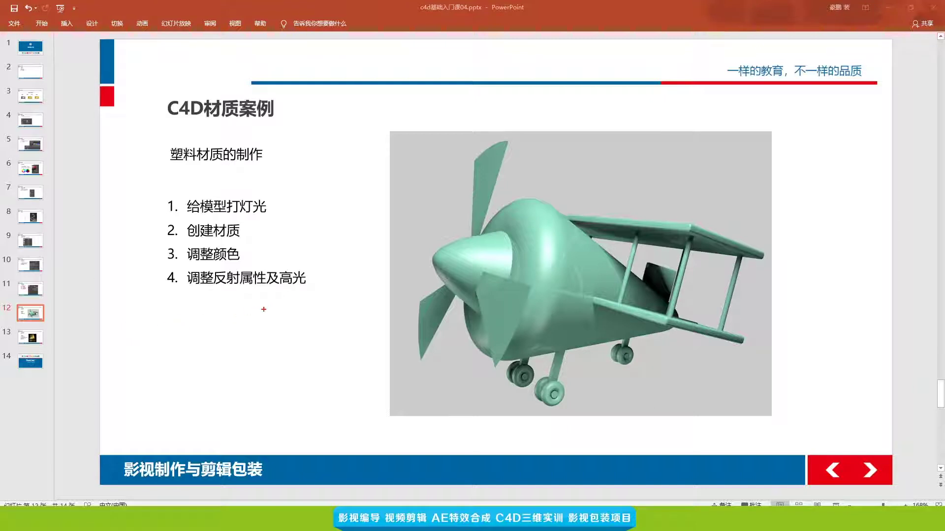
Step: Box the airplane picture and steps 1–2 in red ink
drag(398, 141, 767, 416)
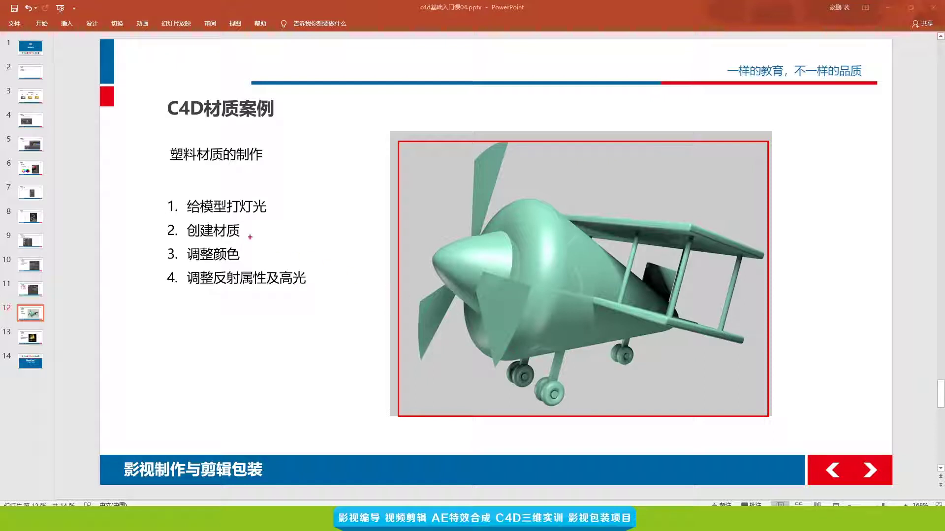
mouse_move(180, 191)
mouse_down()
mouse_move(229, 216)
mouse_move(278, 217)
mouse_up()
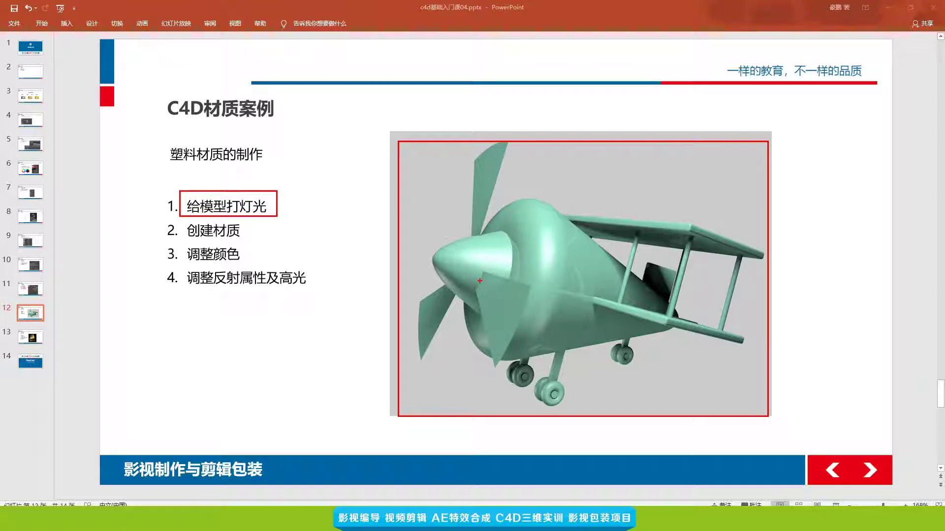
drag(177, 219, 251, 240)
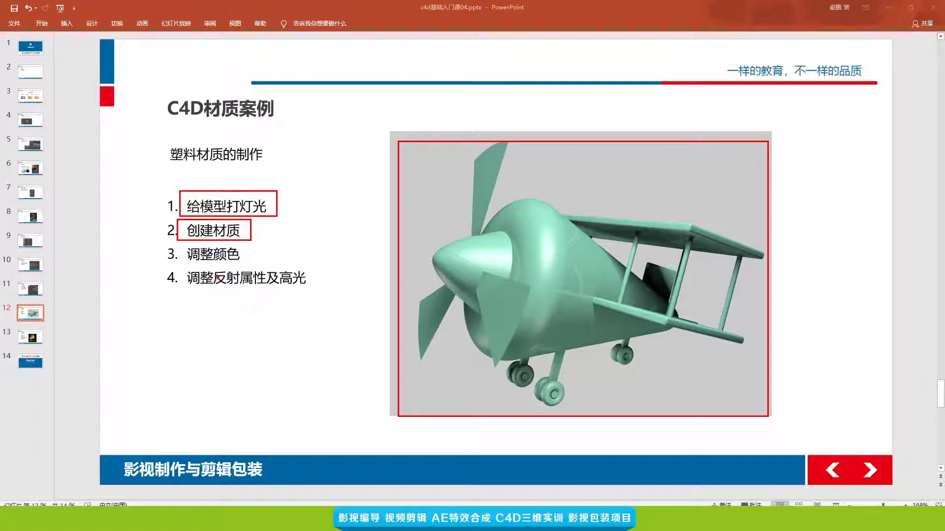
Step: Underline steps 3–4, erase all the ink, then orbit the biplane in Cinema 4D
drag(183, 265, 244, 266)
drag(191, 295, 301, 294)
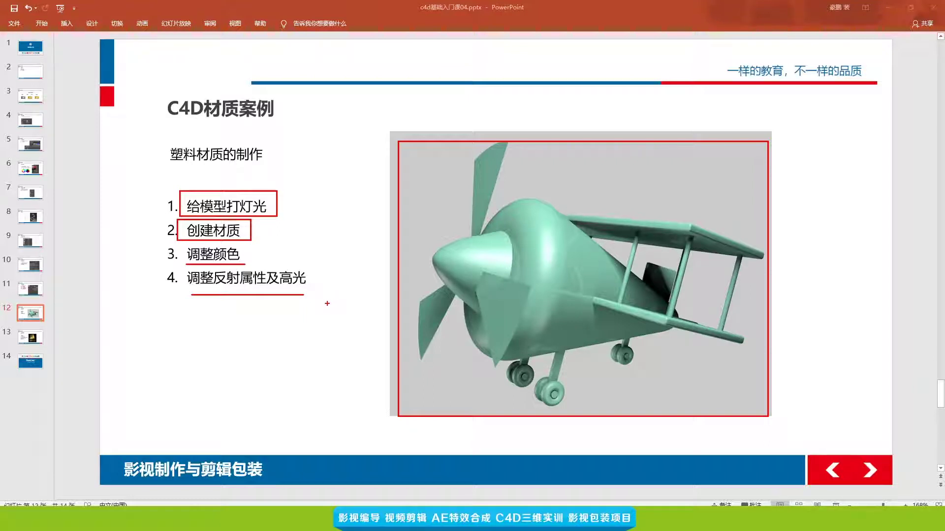
key(Escape)
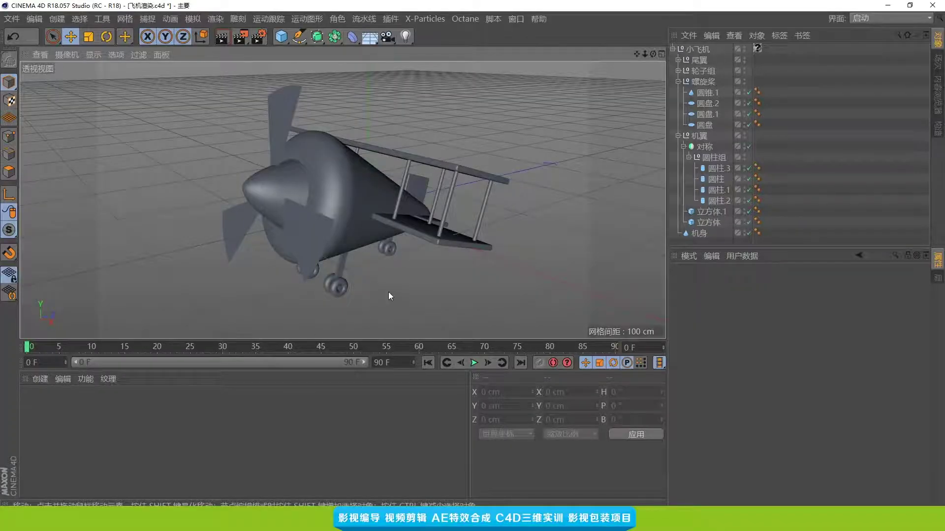
mouse_move(388, 291)
alt+mouse_down()
mouse_move(374, 271)
mouse_move(394, 281)
mouse_move(393, 269)
mouse_move(389, 276)
mouse_move(373, 258)
alt+mouse_up()
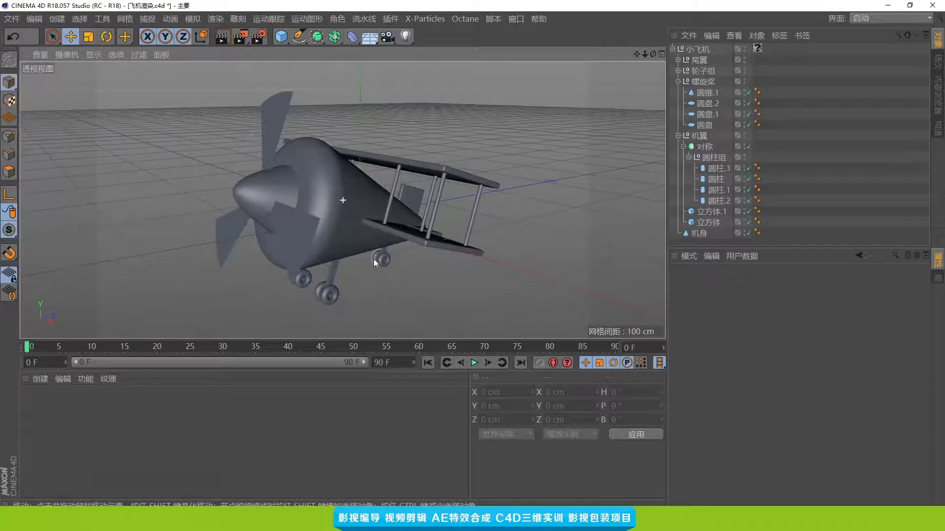
Step: Delete the texture tag from the 小飞机 group
click(673, 48)
click(701, 50)
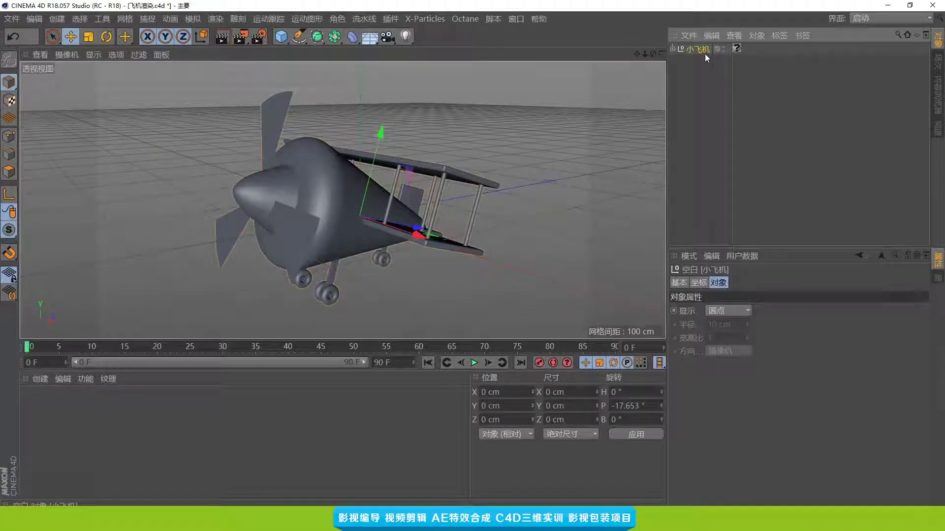
click(739, 49)
key(Delete)
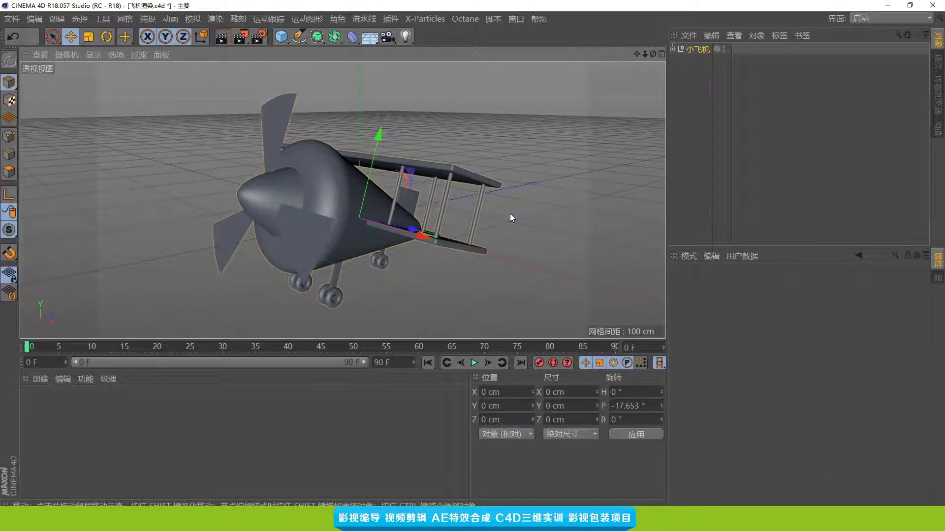
Step: Deselect the plane and add a camera named 摄像机 to the scene
alt+drag(510, 213, 465, 220)
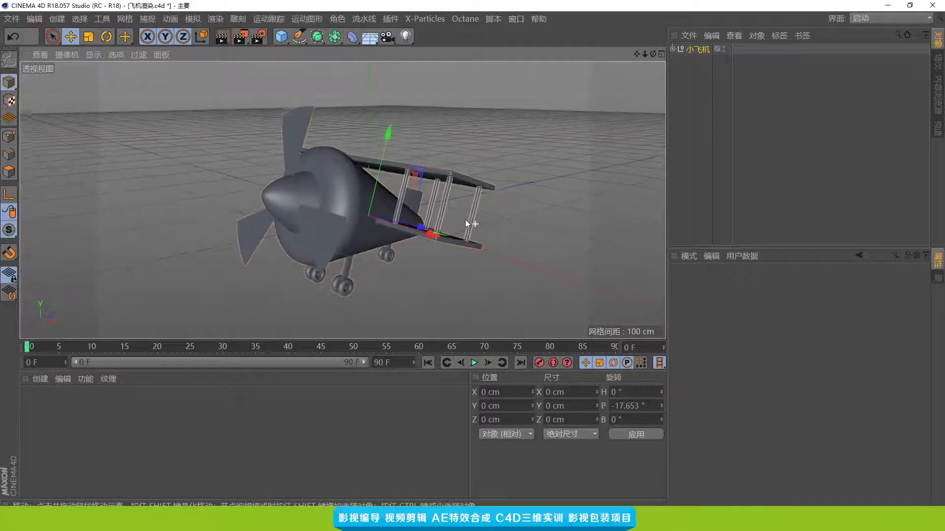
click(474, 217)
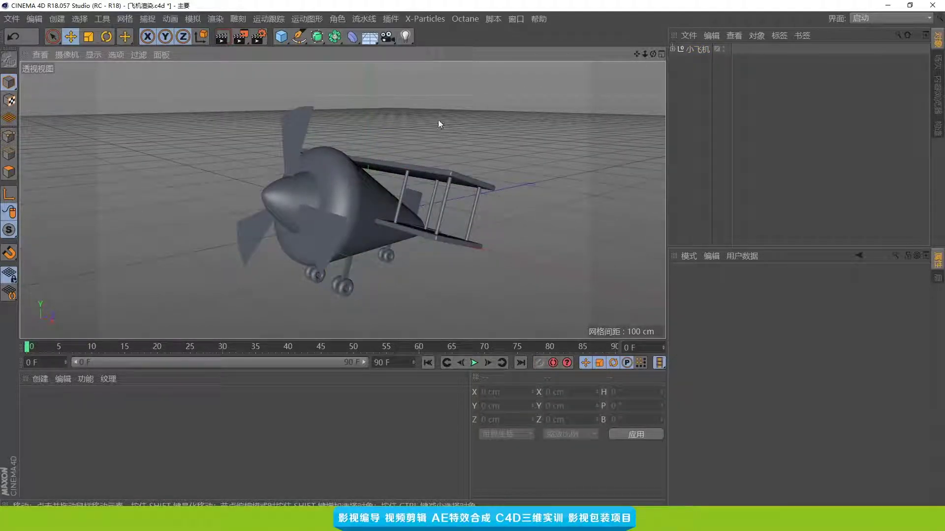
click(389, 41)
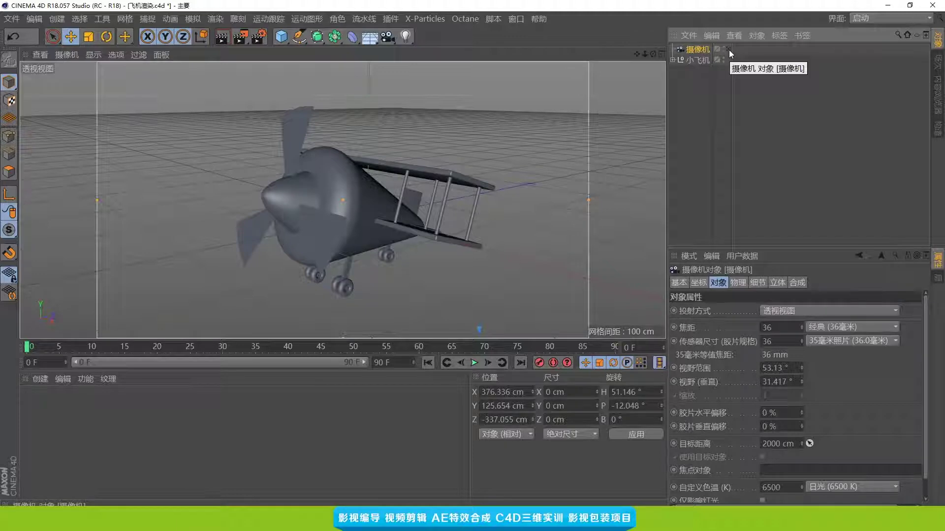
Step: Look through 摄像机 and frame the plane's front at X 385.541, Y 78.838, Z -246.698, H 58.13°
click(728, 49)
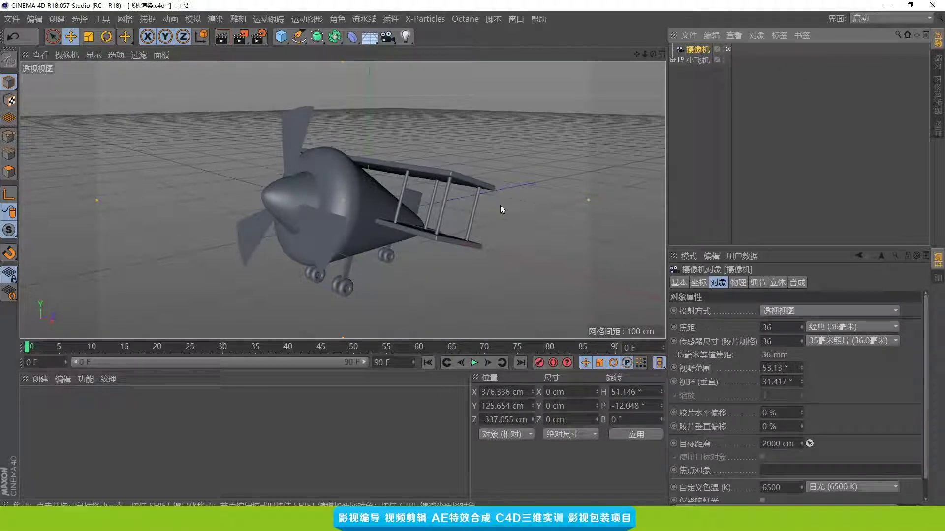
mouse_move(472, 210)
alt+mouse_down()
mouse_move(457, 209)
mouse_move(463, 221)
mouse_move(447, 214)
mouse_move(455, 199)
mouse_move(429, 196)
mouse_move(426, 211)
mouse_move(421, 202)
mouse_move(451, 214)
alt+mouse_up()
alt+middle_drag(462, 208, 459, 214)
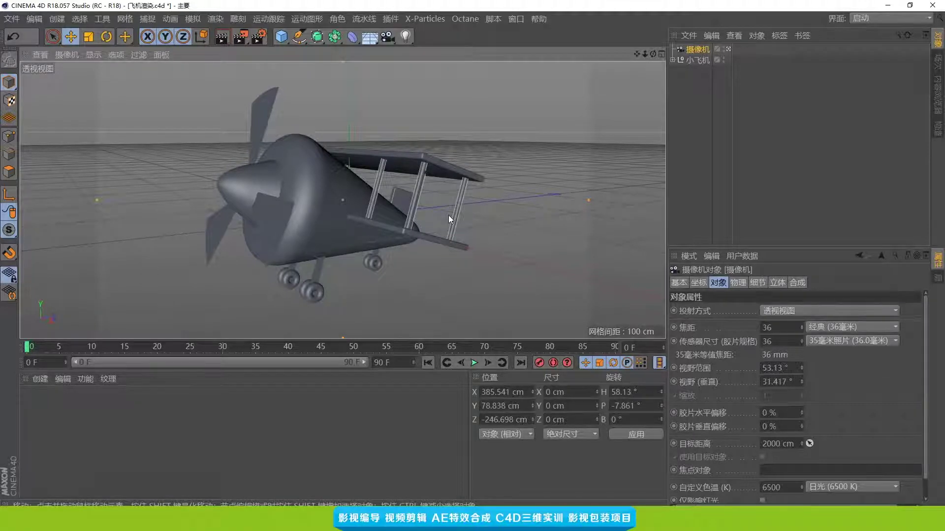
Step: Switch to the four-view layout and make the top-right view a Perspective camera
middle_click(409, 178)
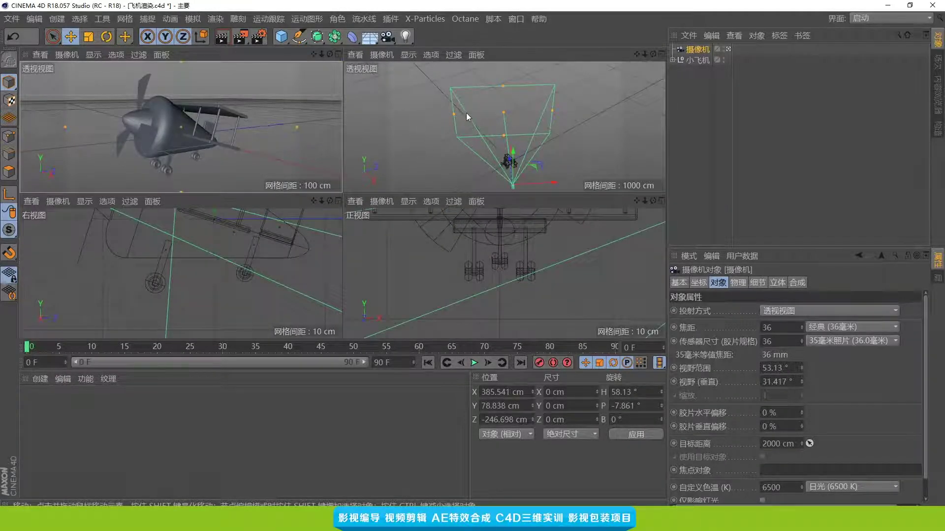
scroll(466, 114, down, 2)
scroll(467, 113, down, 1)
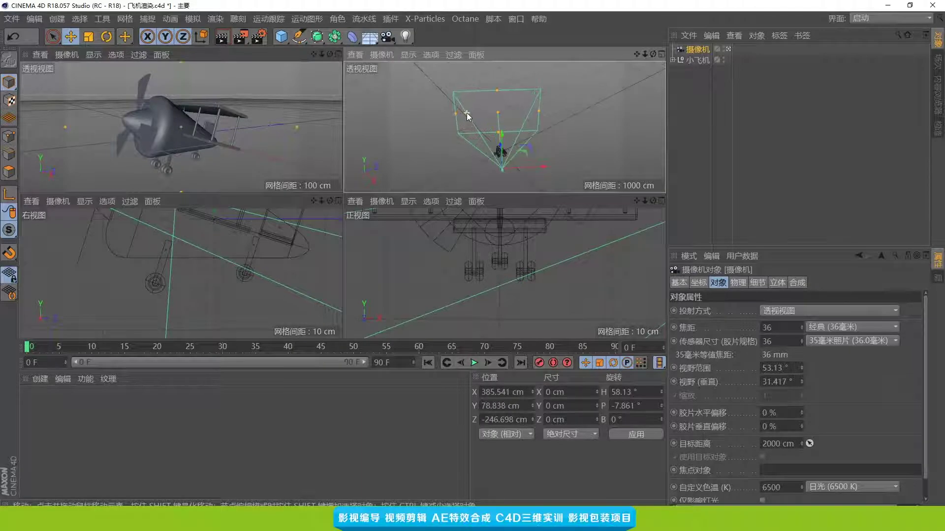
click(383, 56)
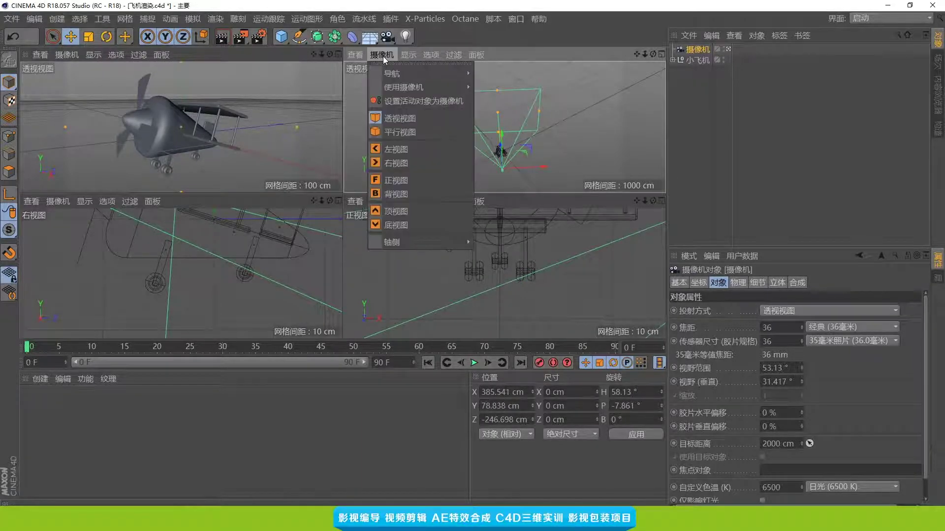
click(424, 120)
Step: Give the top-right view Gouraud Shading (光影着色) and orbit around the plane
mouse_move(476, 146)
alt+mouse_down()
mouse_move(525, 138)
mouse_move(517, 149)
mouse_move(483, 126)
alt+mouse_up()
scroll(517, 149, up, 3)
scroll(502, 133, up, 3)
click(409, 55)
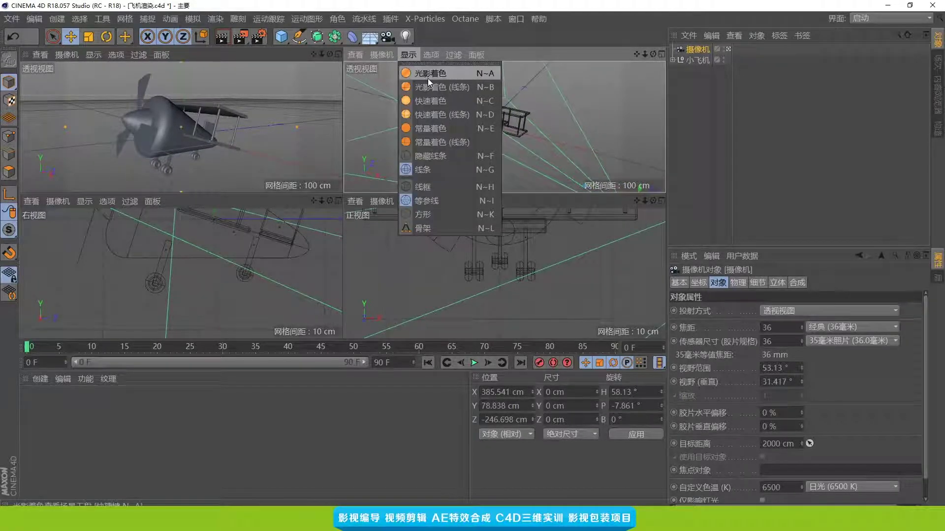
click(427, 78)
alt+drag(427, 78, 498, 139)
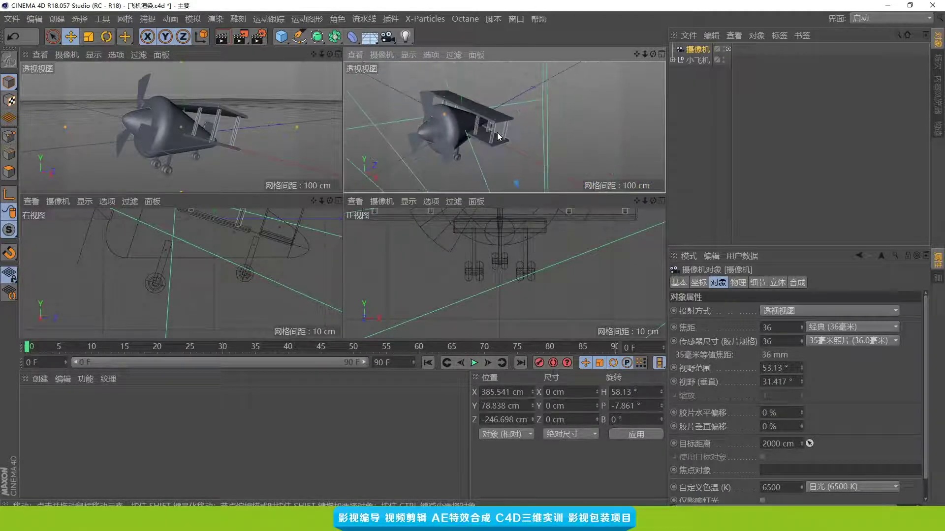
Step: Add an omni light and move it along X to about 53 cm
click(405, 37)
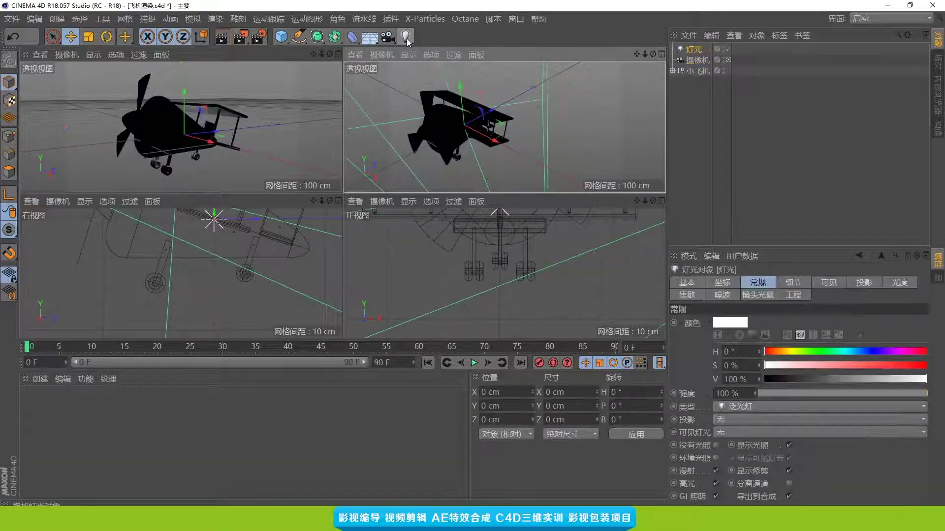
mouse_move(466, 147)
alt+mouse_down()
mouse_move(516, 148)
mouse_move(513, 137)
mouse_move(572, 159)
alt+mouse_up()
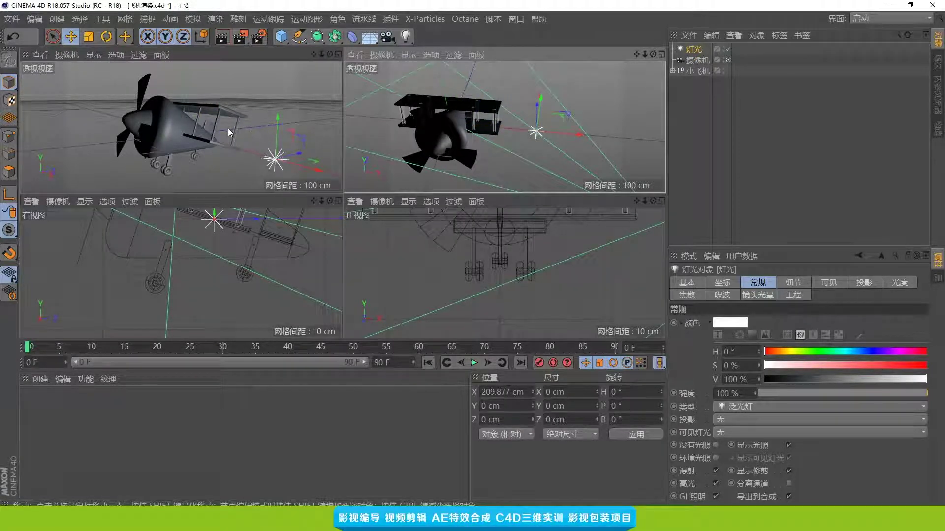
alt+drag(228, 128, 244, 125)
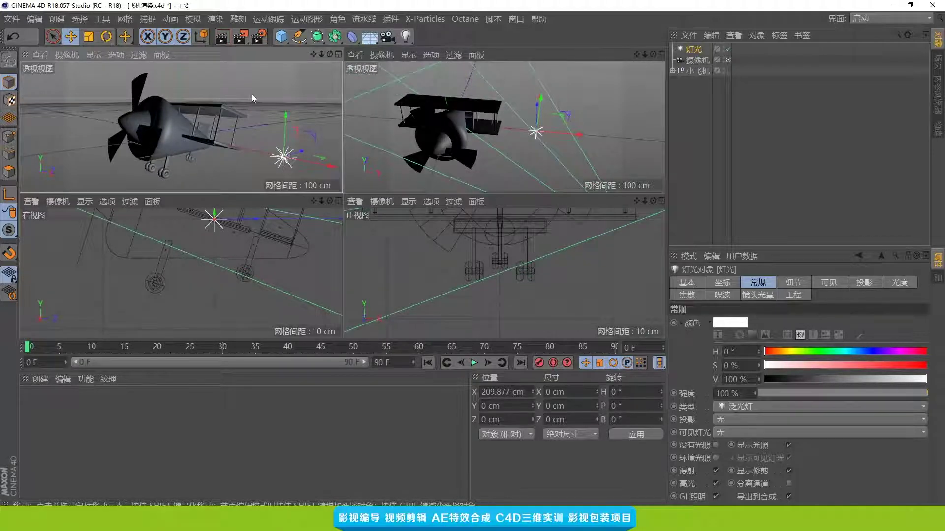
mouse_move(310, 70)
mouse_down()
mouse_move(210, 106)
mouse_move(241, 108)
mouse_up()
key(Escape)
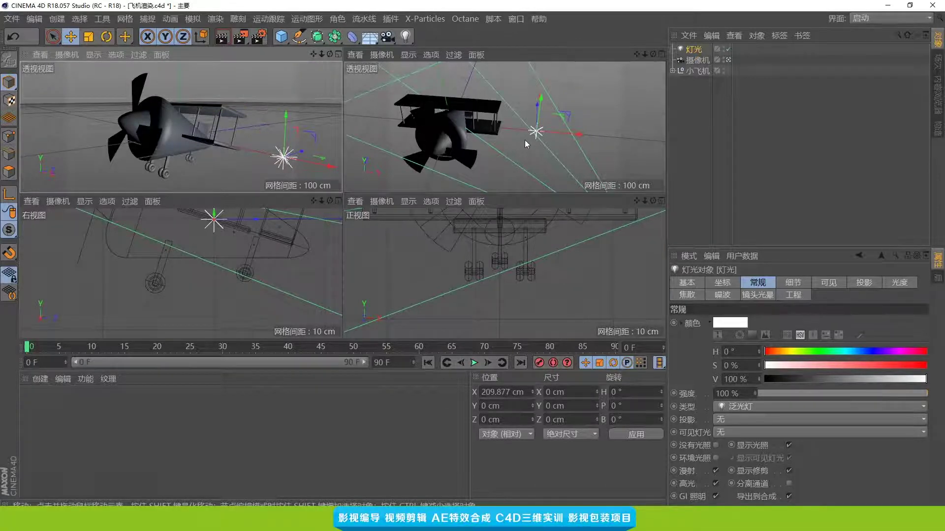
Step: Move the light behind the plane to X 225.22, Y 140.581, Z -128.235 cm
mouse_move(515, 149)
alt+mouse_down()
mouse_move(548, 134)
mouse_move(546, 120)
mouse_move(513, 139)
mouse_move(532, 93)
mouse_move(568, 119)
alt+mouse_up()
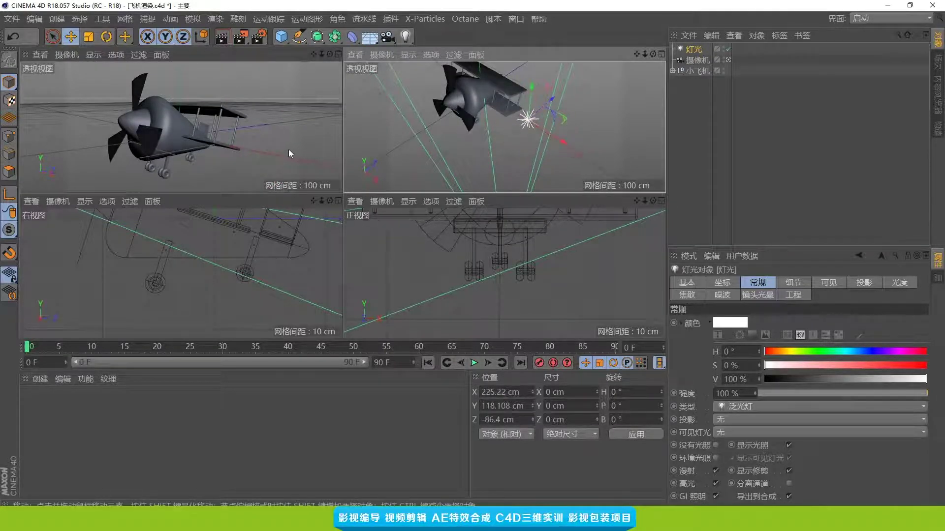
alt+drag(241, 154, 251, 150)
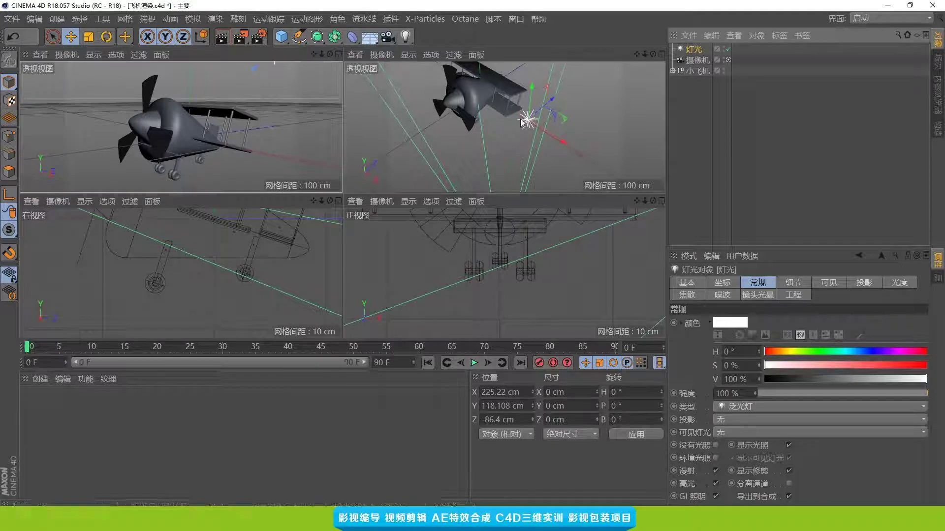
mouse_move(554, 122)
alt+mouse_down()
mouse_move(542, 120)
mouse_move(541, 102)
mouse_move(518, 110)
mouse_move(507, 67)
mouse_move(513, 87)
mouse_move(491, 105)
mouse_move(532, 106)
alt+mouse_up()
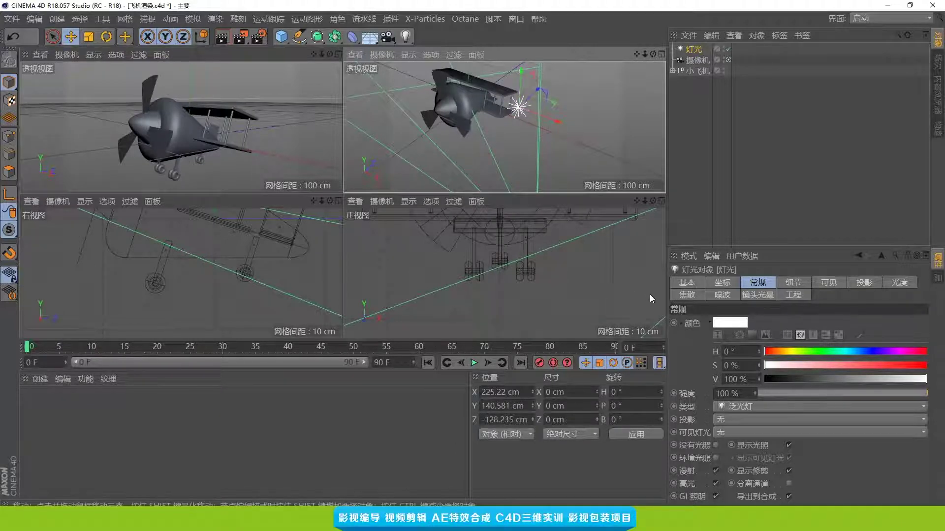
Step: Set the light's Shadow type to Area (区域) and deselect it
click(692, 420)
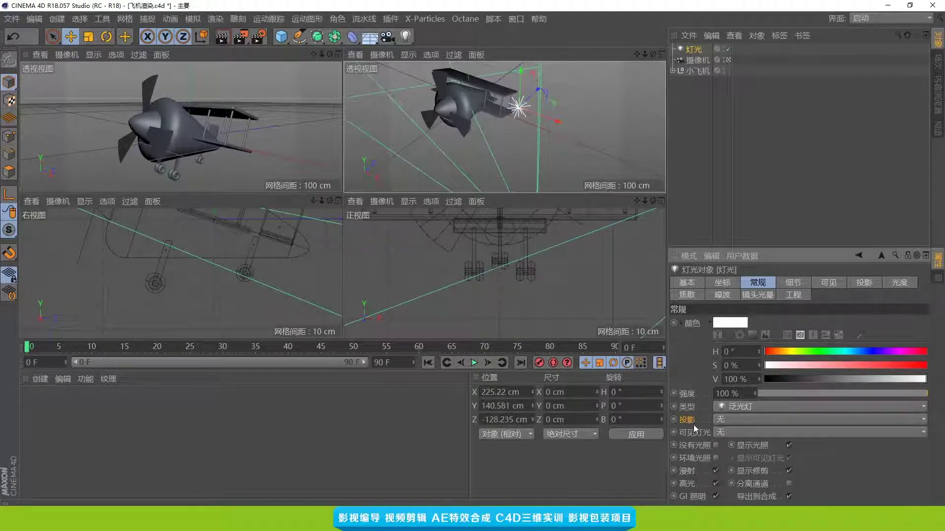
click(723, 421)
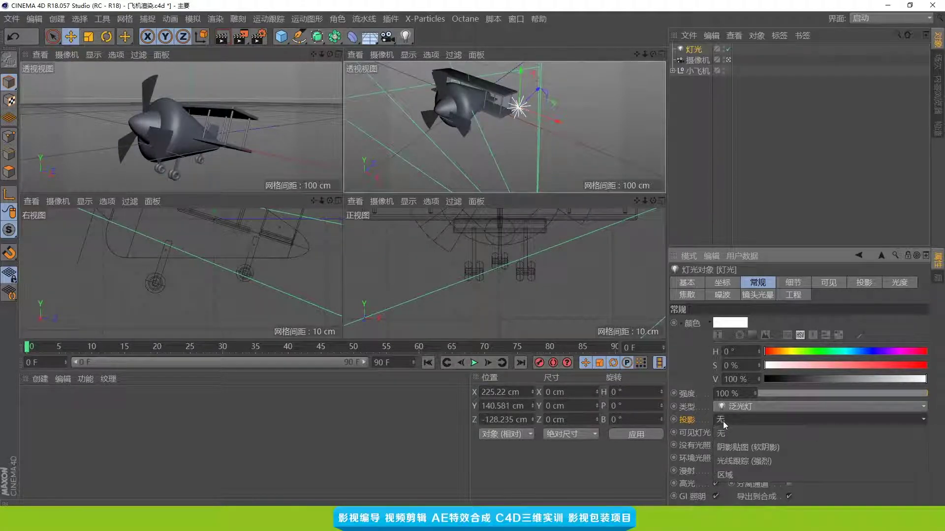
click(746, 477)
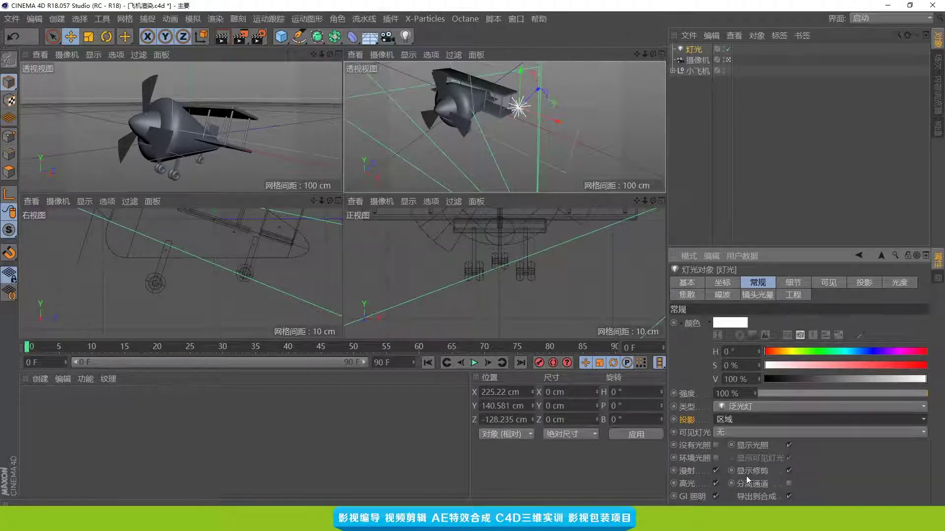
alt+drag(522, 151, 547, 130)
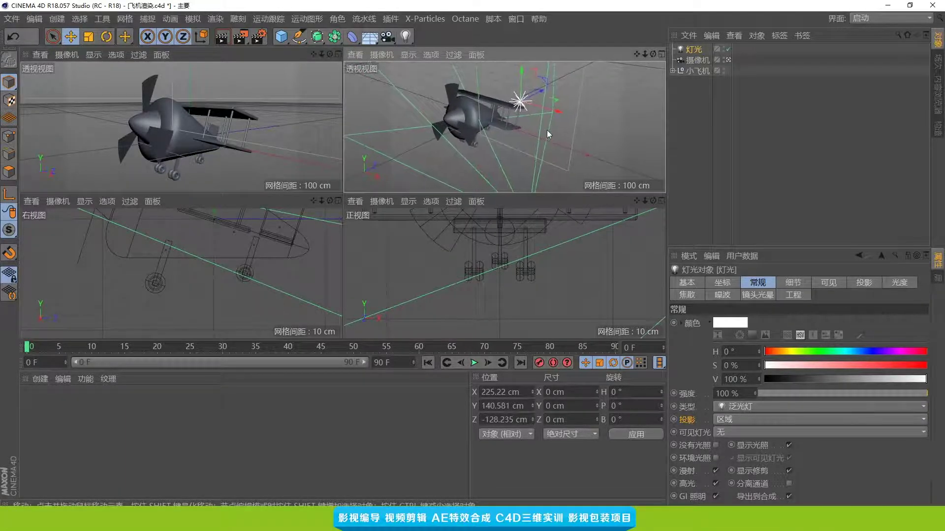
click(306, 108)
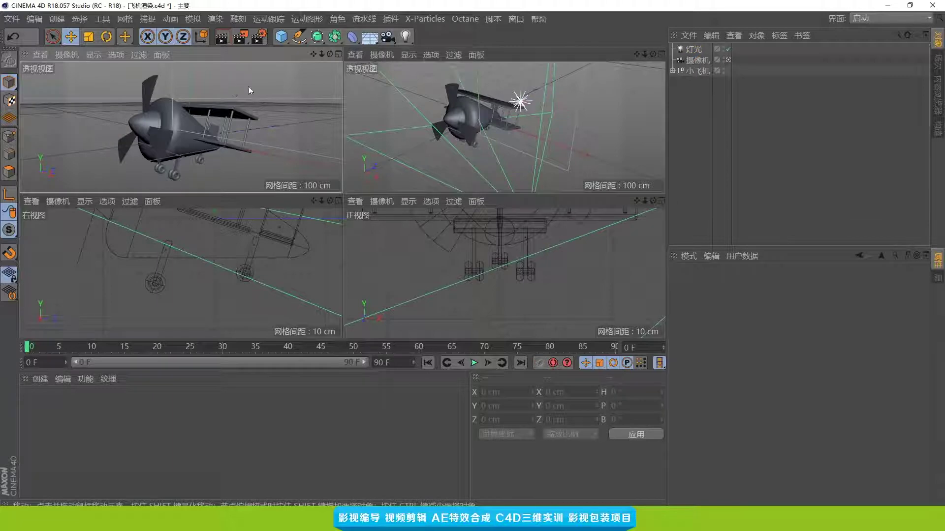
click(220, 43)
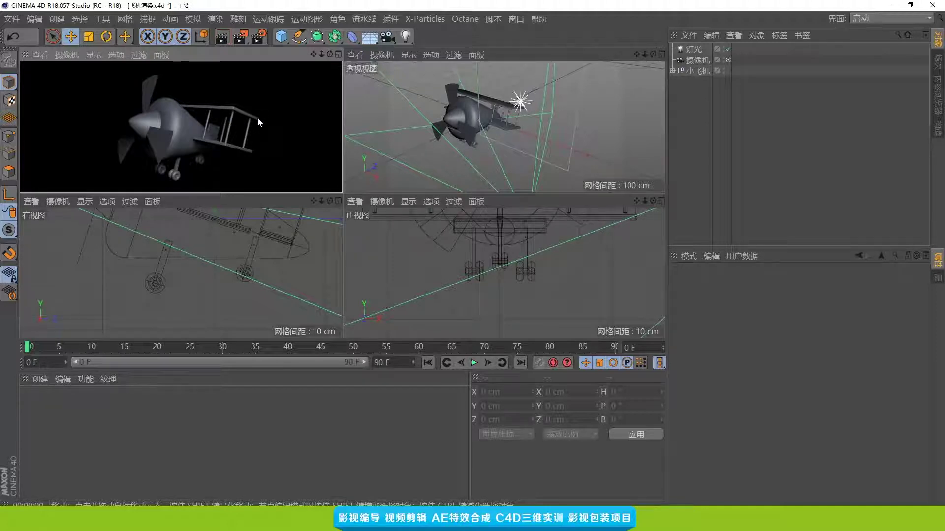
click(268, 90)
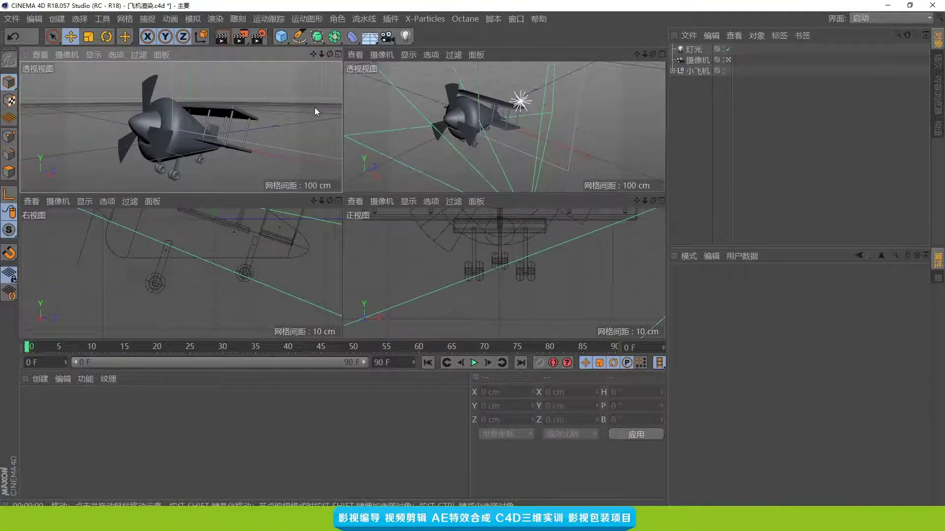
click(370, 44)
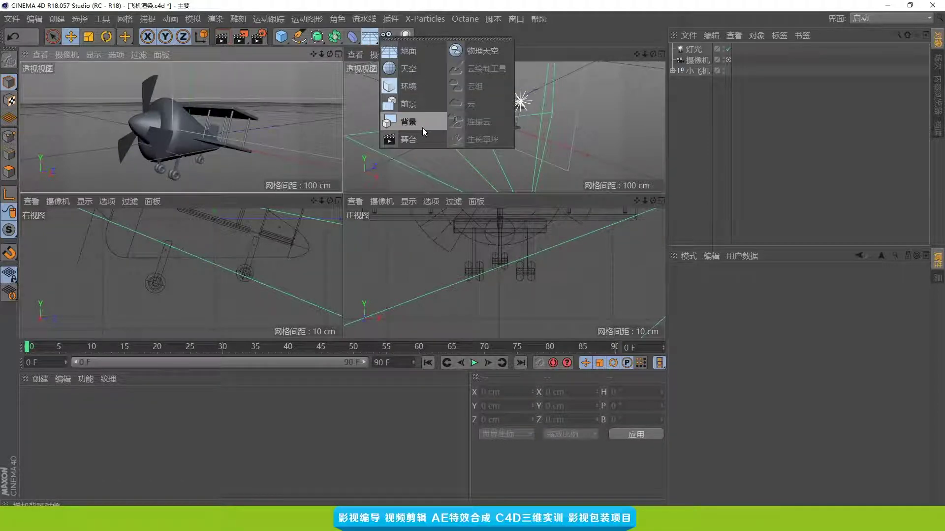
Step: Add a Background object (背景) from the Floor flyout
click(422, 128)
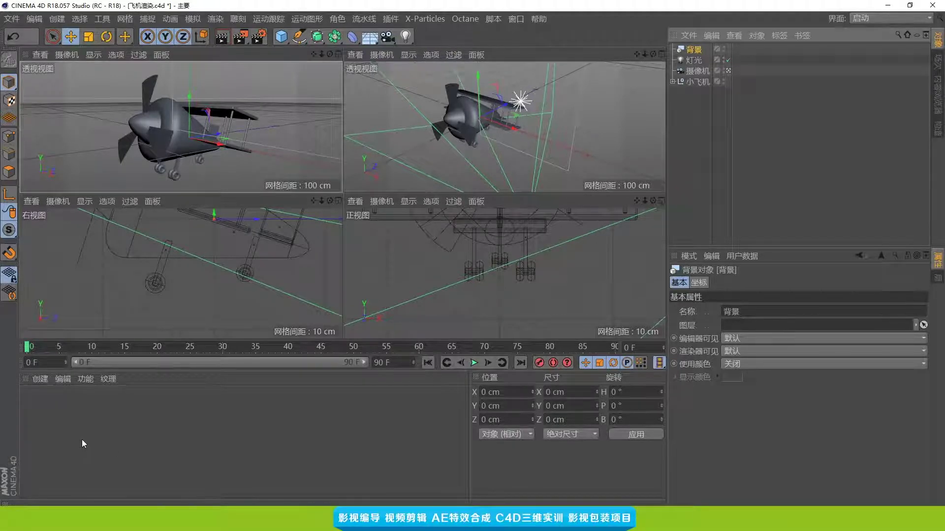
Step: Create a new default material (材质) and apply it to the 背景 object
double_click(58, 412)
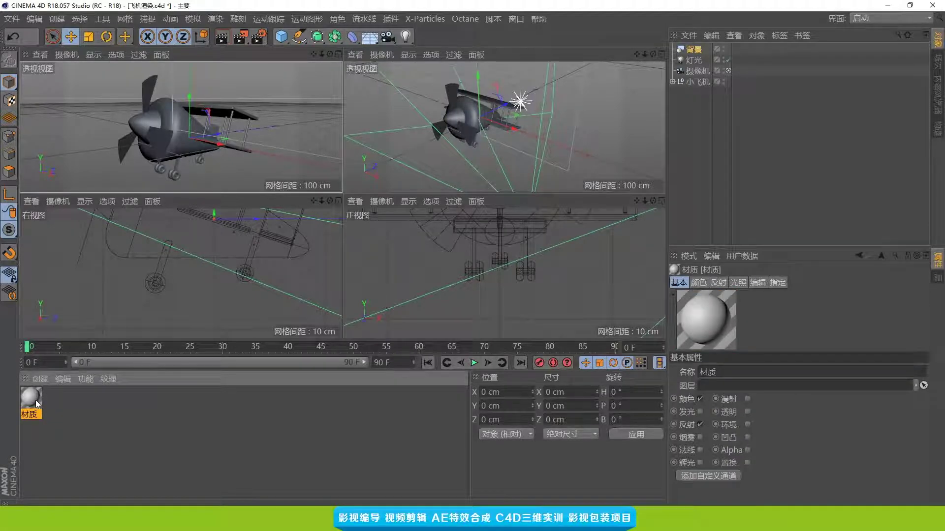
drag(36, 400, 698, 52)
drag(697, 51, 698, 53)
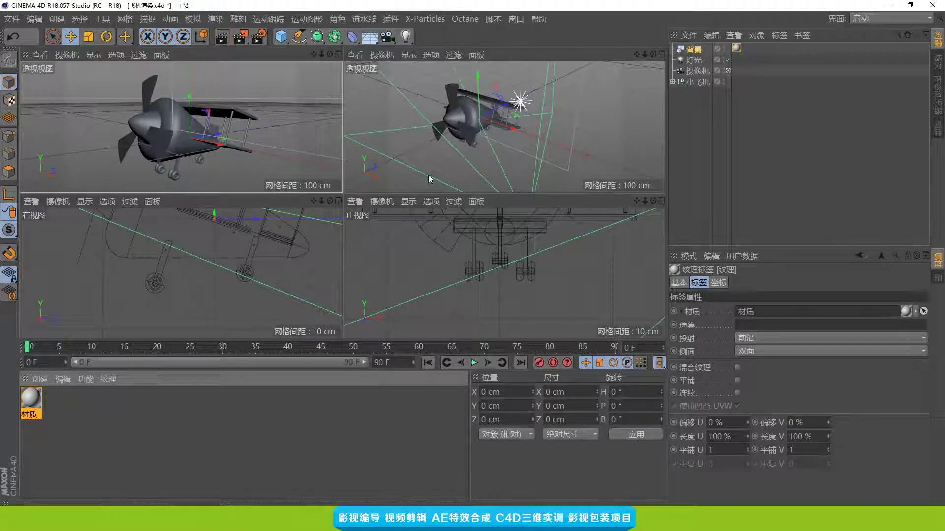
click(250, 84)
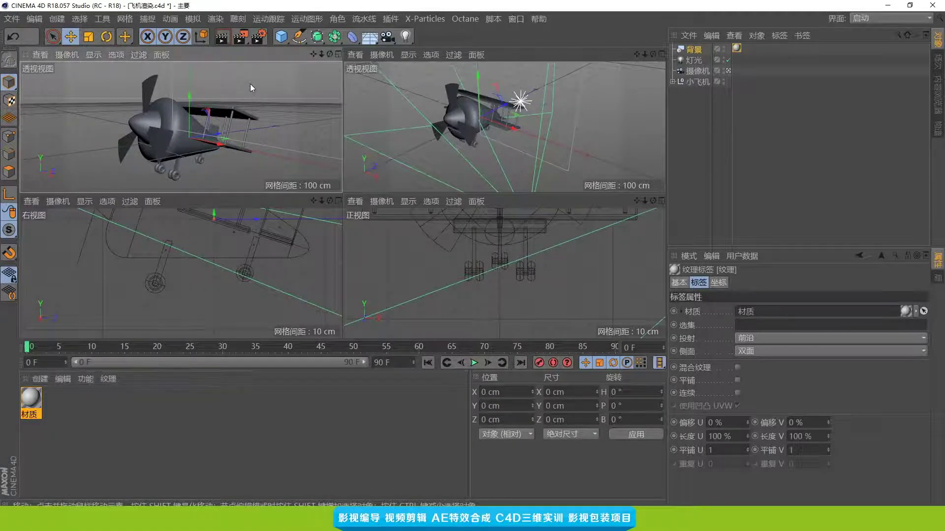
click(225, 40)
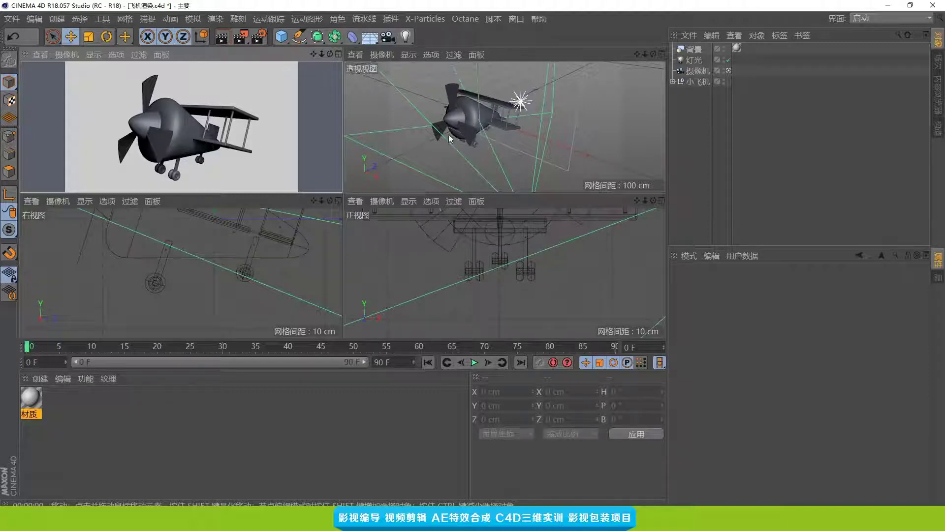
click(426, 95)
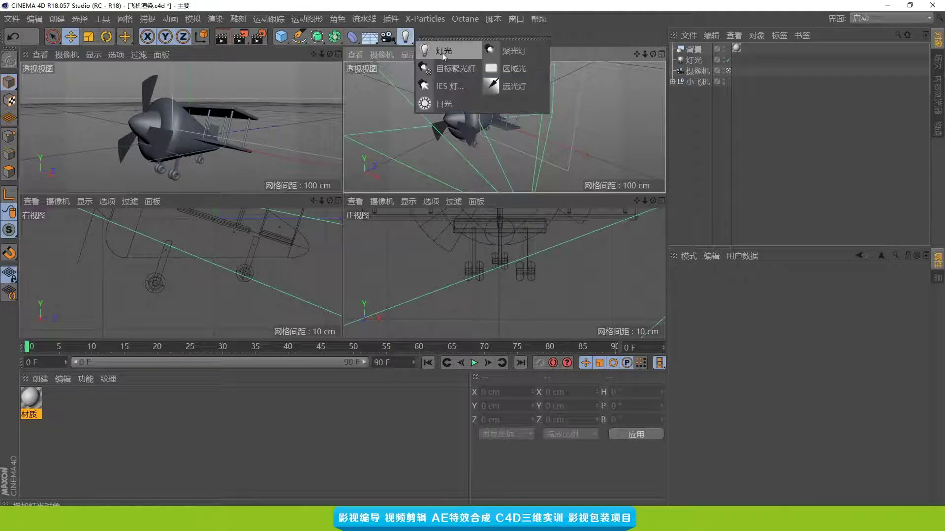
Step: Add a second omni light, 灯光.1, and place it below the plane
drag(407, 38, 442, 52)
mouse_move(491, 137)
alt+mouse_down()
mouse_move(506, 159)
mouse_move(492, 158)
mouse_move(504, 142)
mouse_move(503, 91)
mouse_move(467, 119)
mouse_move(435, 120)
mouse_move(442, 95)
mouse_move(453, 111)
mouse_move(453, 102)
mouse_move(498, 128)
mouse_move(459, 135)
mouse_move(473, 133)
mouse_move(436, 97)
mouse_move(436, 118)
mouse_move(416, 137)
mouse_move(460, 108)
mouse_move(433, 121)
alt+mouse_up()
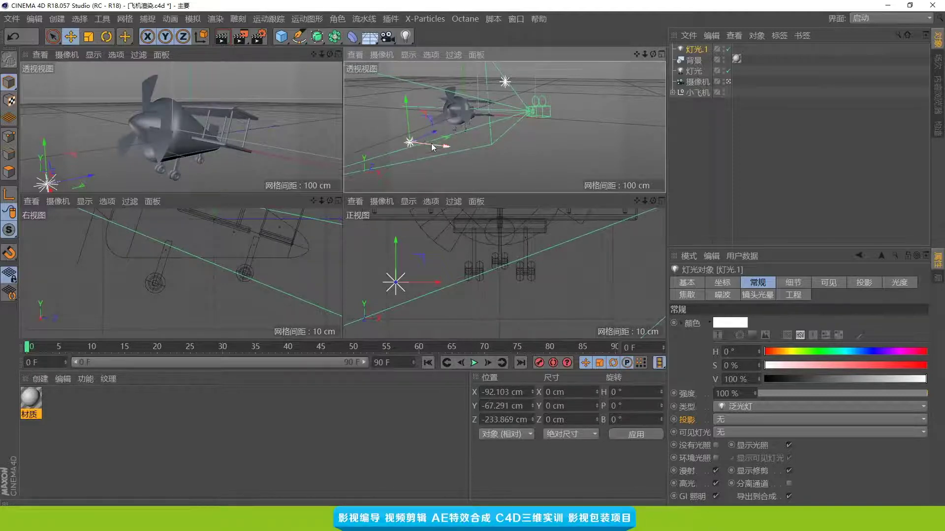
alt+drag(431, 145, 432, 153)
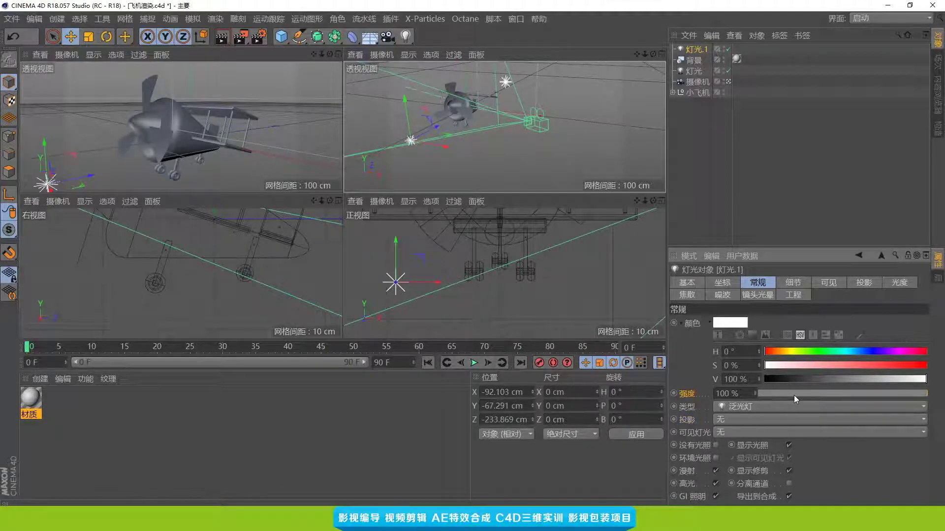
Step: Lower 灯光.1's intensity to 66% and check the new lighting
drag(672, 382, 850, 405)
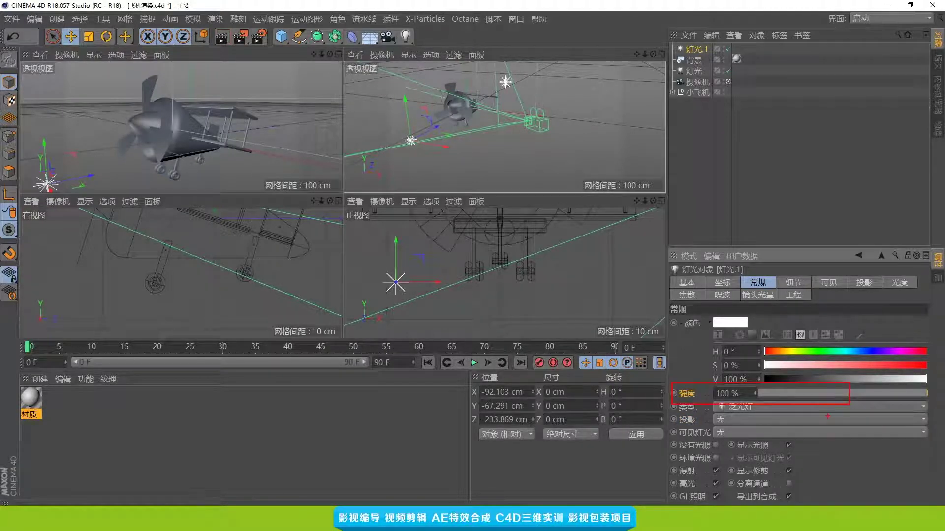
key(Escape)
drag(831, 392, 870, 393)
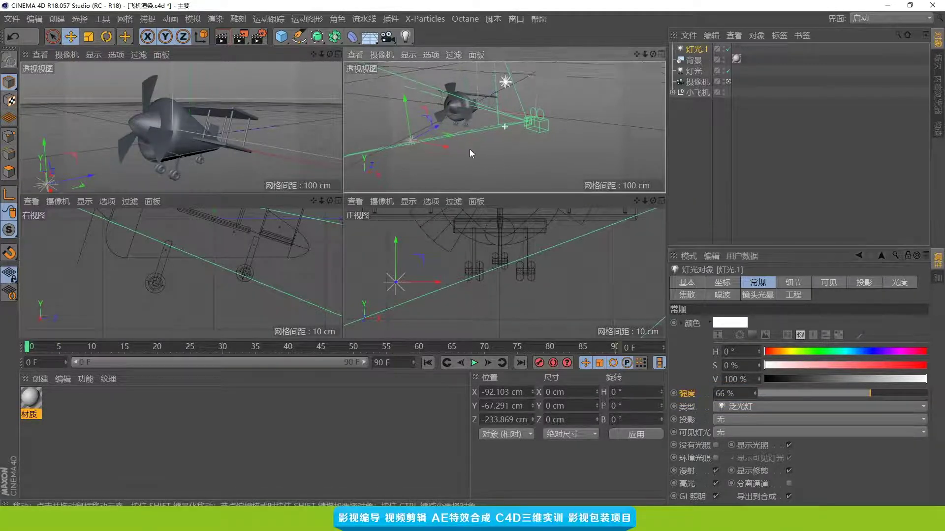
alt+drag(469, 149, 455, 166)
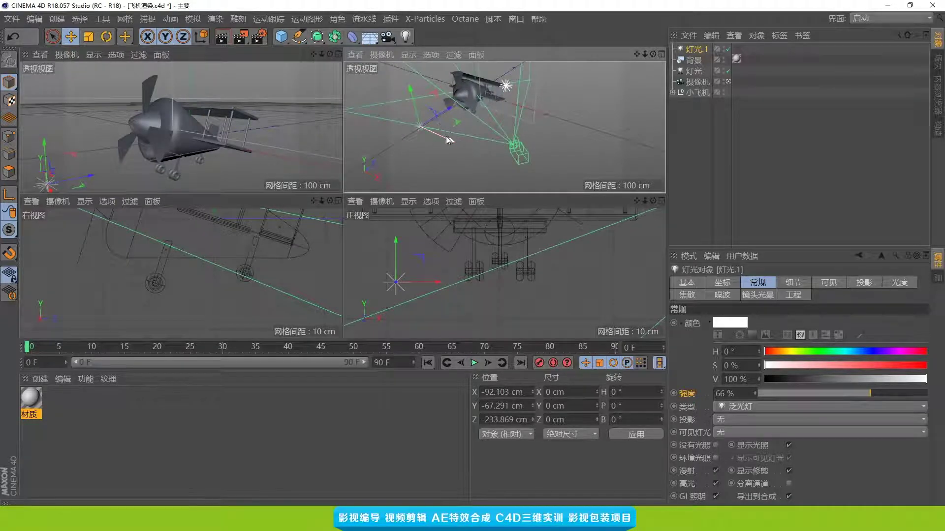
Step: Duplicate the light into 灯光.2 and move it sideways and along depth around the plane
alt+drag(444, 136, 444, 141)
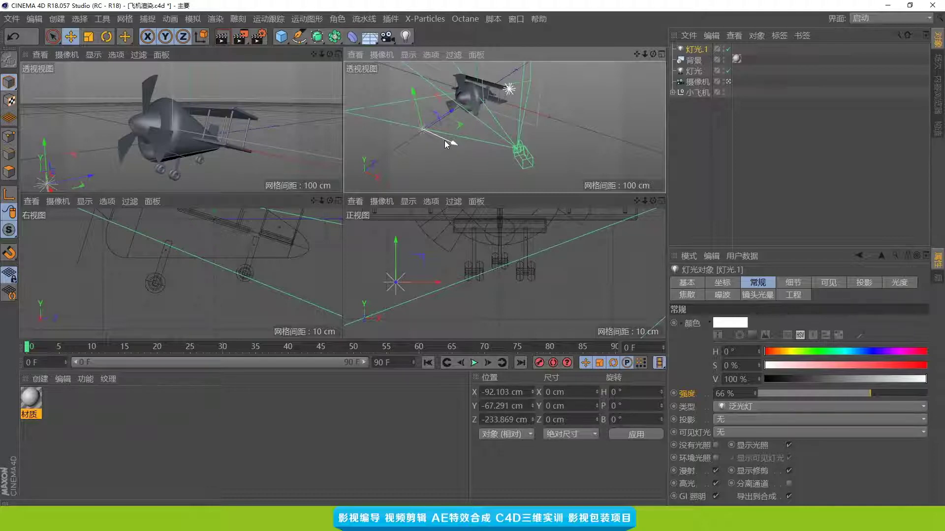
mouse_move(450, 142)
ctrl+mouse_down()
mouse_move(487, 163)
mouse_move(520, 115)
ctrl+mouse_up()
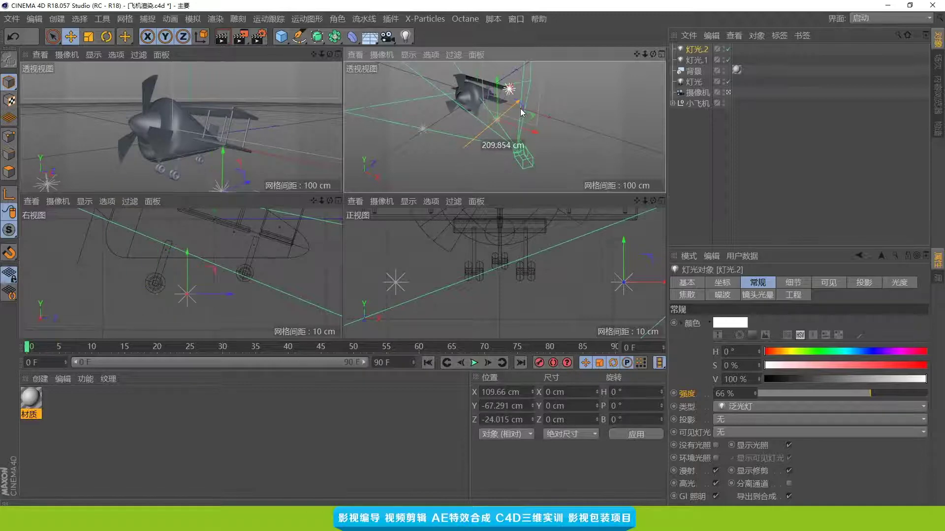
drag(519, 111, 520, 108)
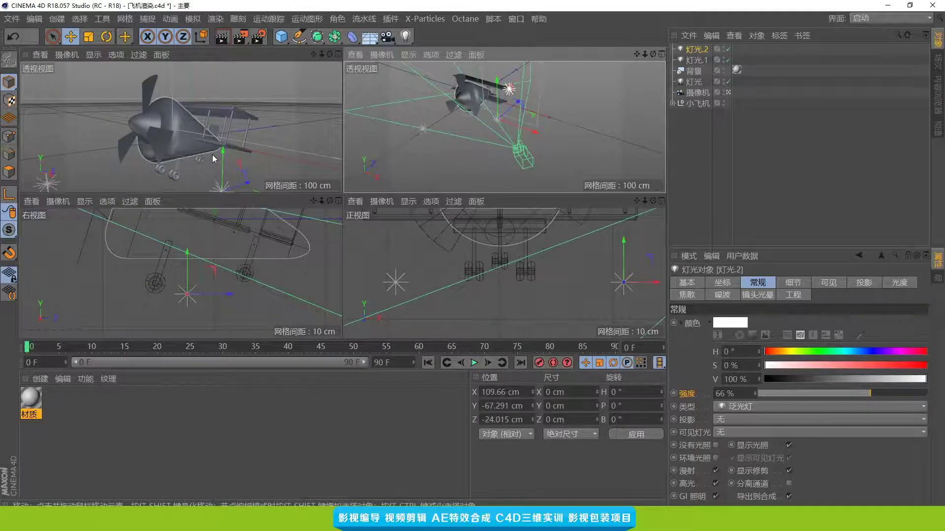
alt+drag(433, 135, 508, 96)
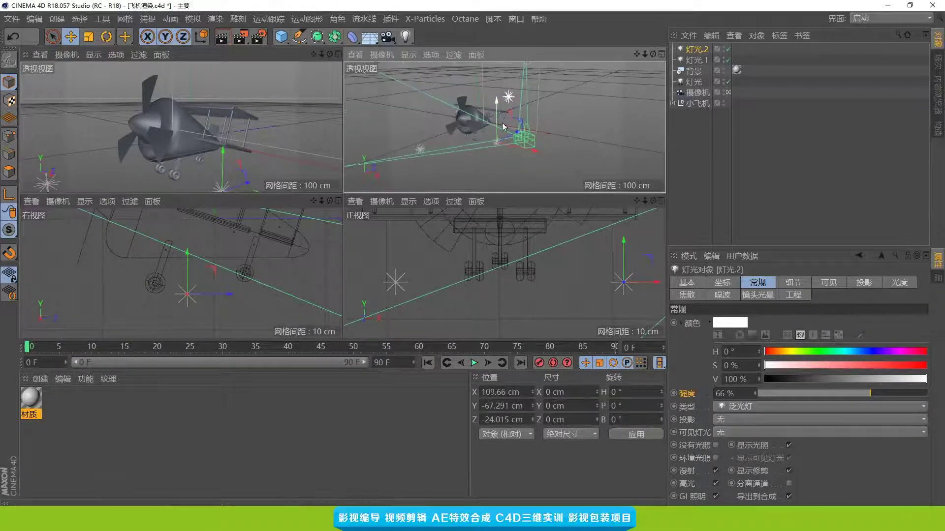
mouse_move(517, 143)
mouse_down()
mouse_move(513, 128)
mouse_move(516, 137)
mouse_up()
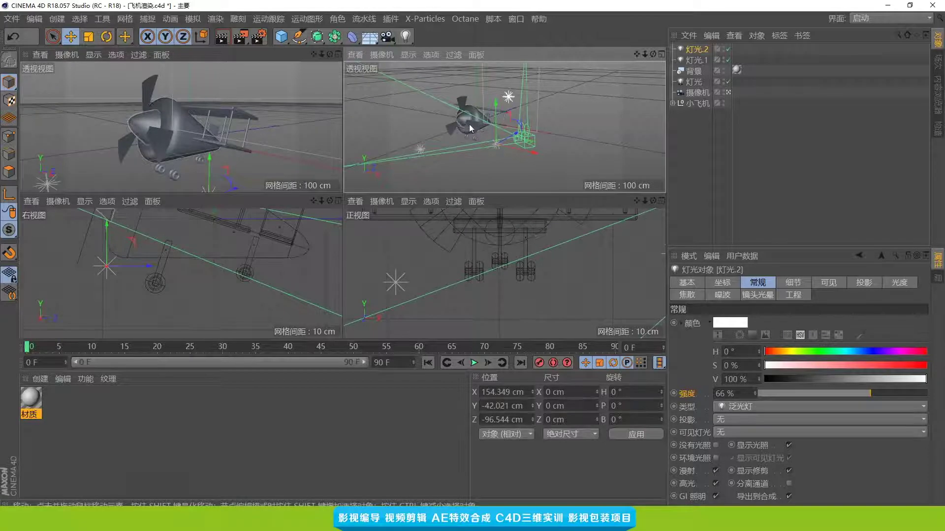
Step: Duplicate 灯光.1 into 灯光.3 at X -245.589, Y -67.291, Z 53.182 cm
mouse_move(468, 124)
alt+mouse_down()
mouse_move(564, 154)
mouse_move(625, 135)
mouse_move(486, 132)
mouse_move(554, 145)
mouse_move(556, 119)
mouse_move(513, 103)
mouse_move(492, 149)
mouse_move(510, 126)
mouse_move(463, 120)
mouse_move(544, 130)
mouse_move(563, 144)
alt+mouse_up()
click(573, 148)
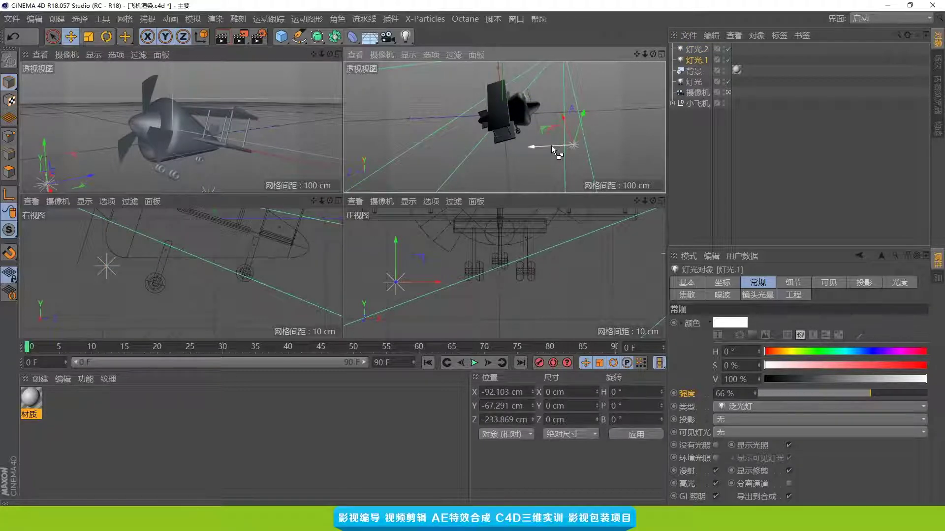
mouse_move(551, 145)
ctrl+mouse_down()
mouse_move(465, 152)
mouse_move(519, 125)
mouse_move(500, 128)
mouse_move(525, 137)
mouse_move(514, 130)
mouse_move(534, 126)
ctrl+mouse_up()
Step: Set the shadow type of 灯光.1, 灯光.2 and 灯光.3 to Area
click(697, 71)
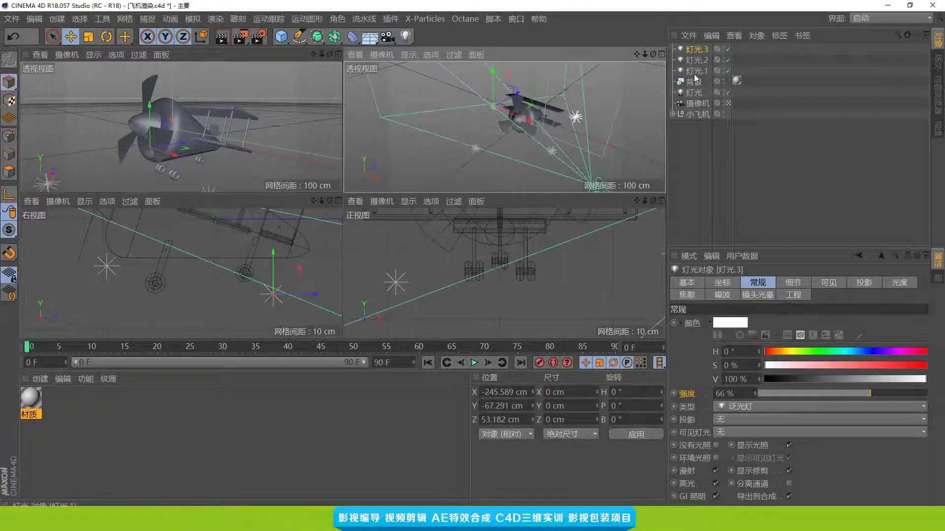
shift+click(696, 50)
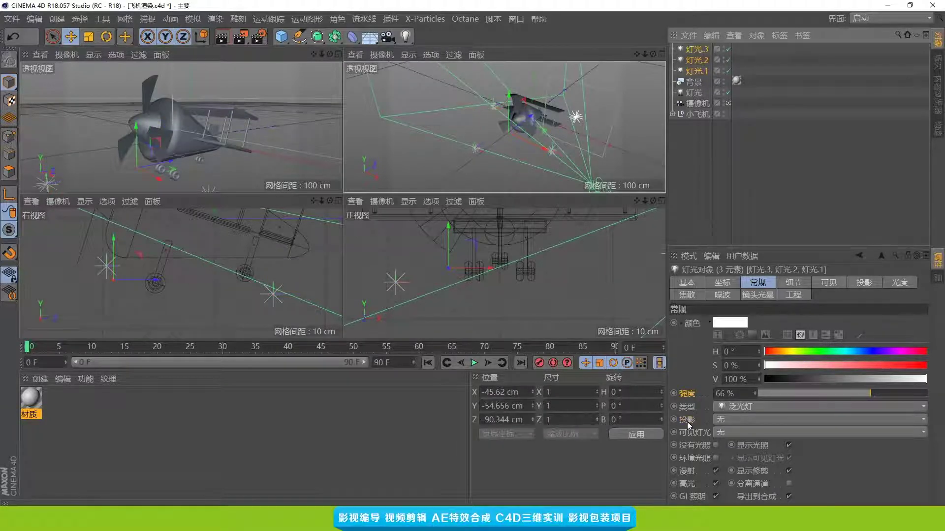
click(719, 421)
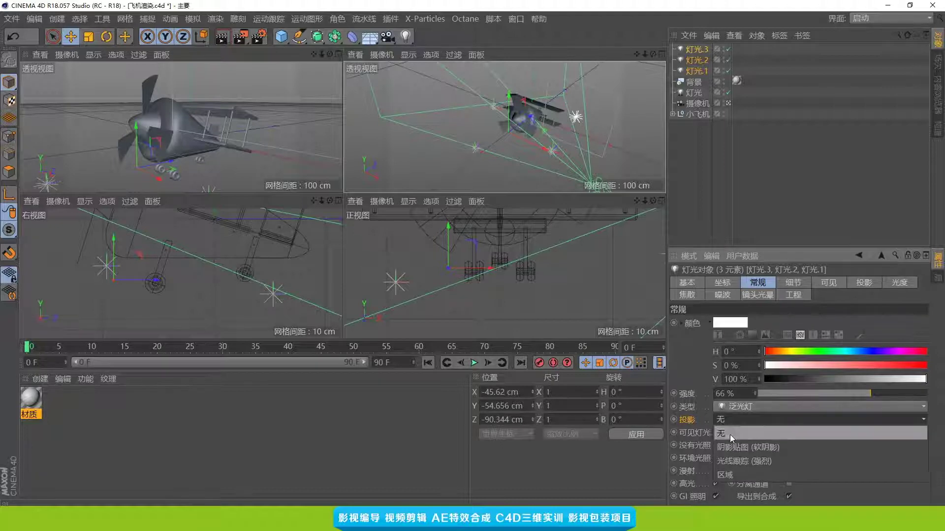
click(725, 476)
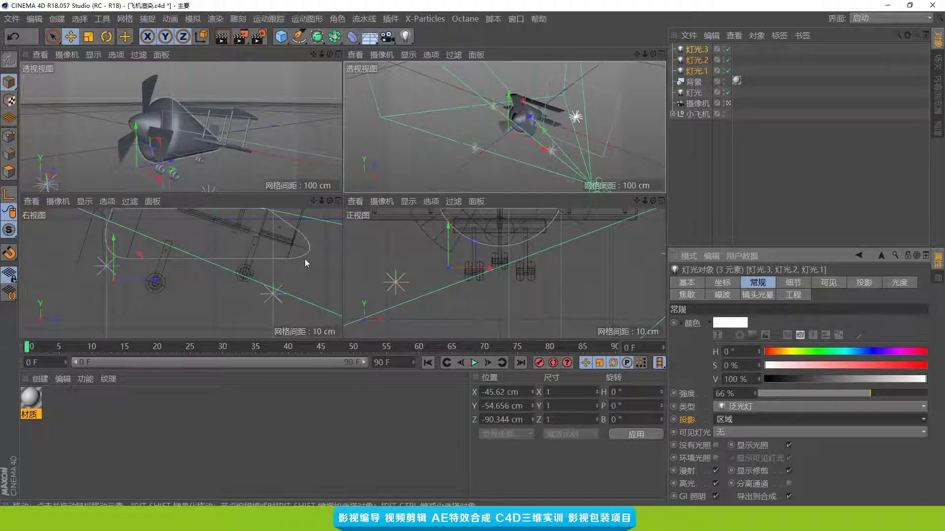
Step: Test-render the active view and inspect the lights' effect on the biplane
click(276, 159)
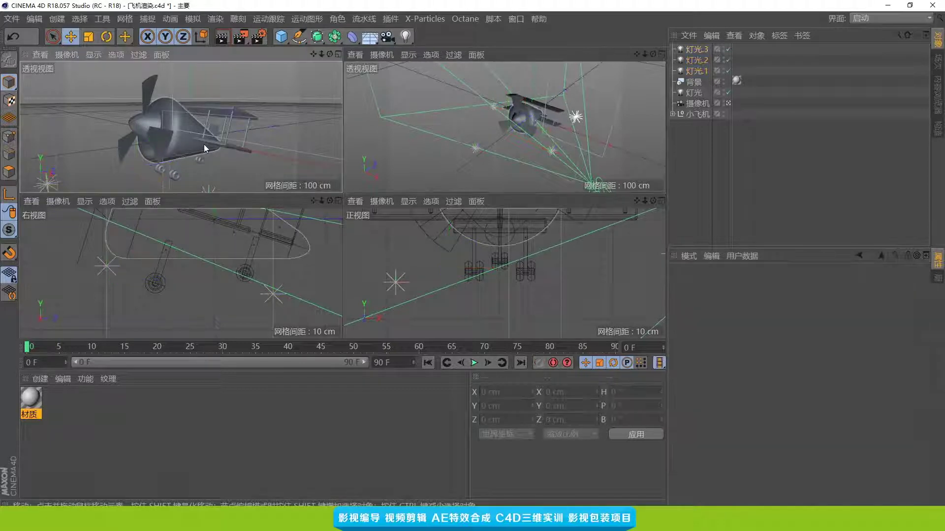
click(223, 40)
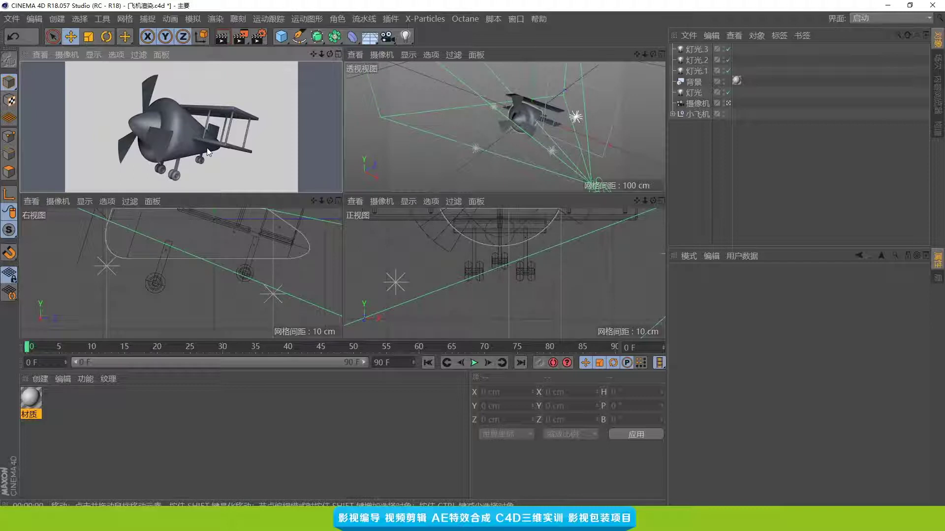
click(474, 139)
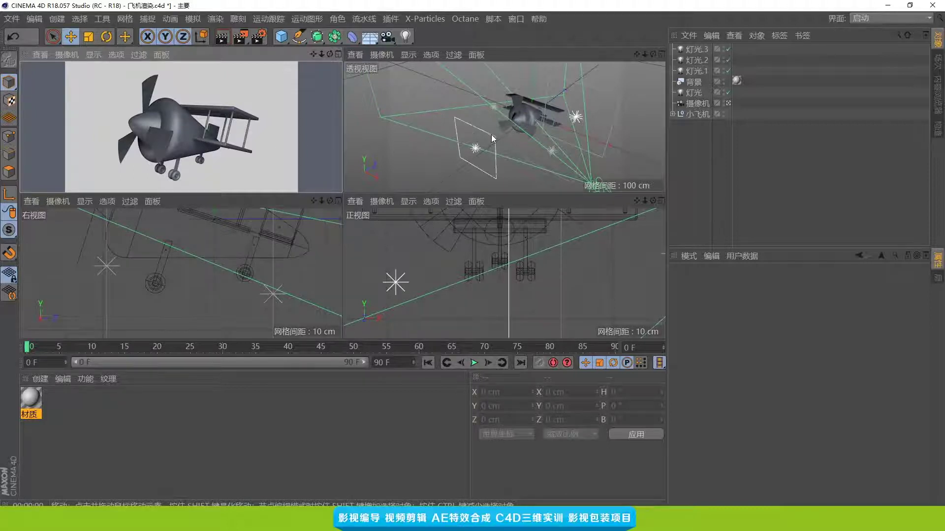
click(515, 145)
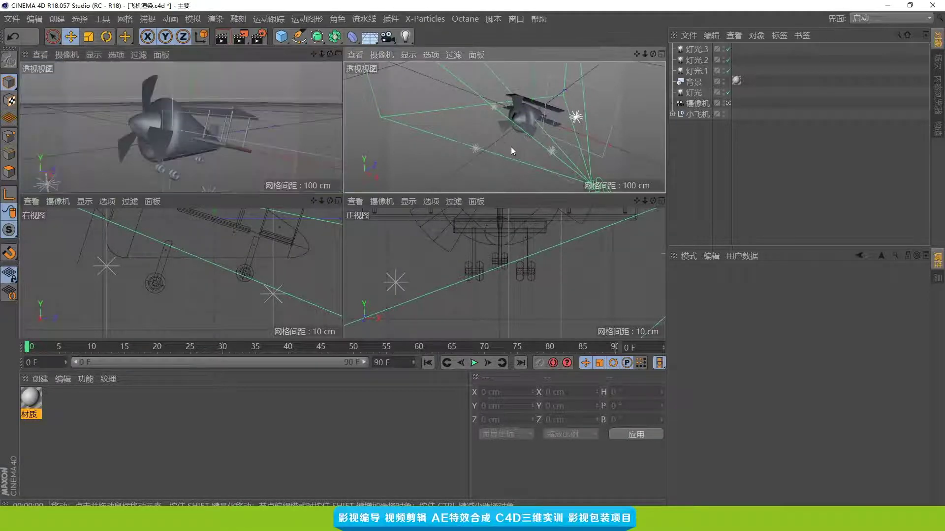
alt+drag(502, 141, 481, 132)
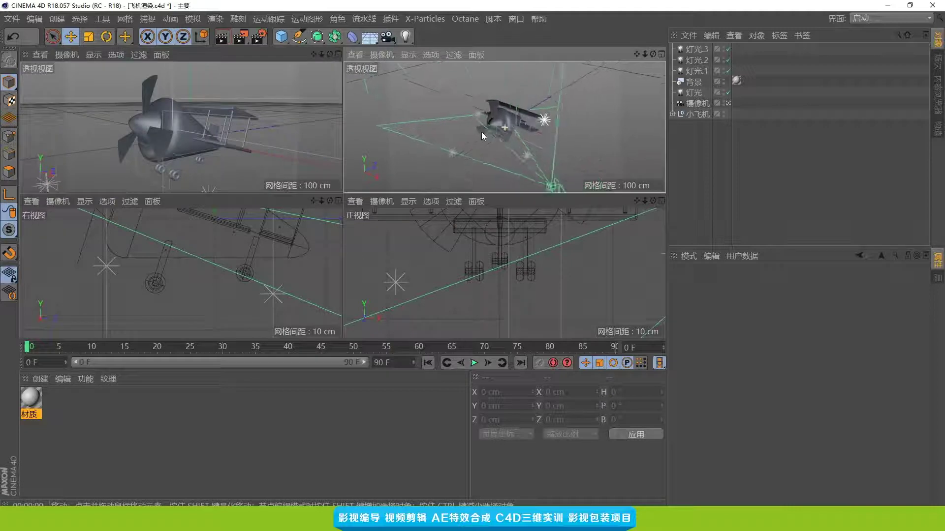
Step: Add 灯光.4 and position it at X -48.478, Y 234.868, Z -116.563 cm
click(405, 39)
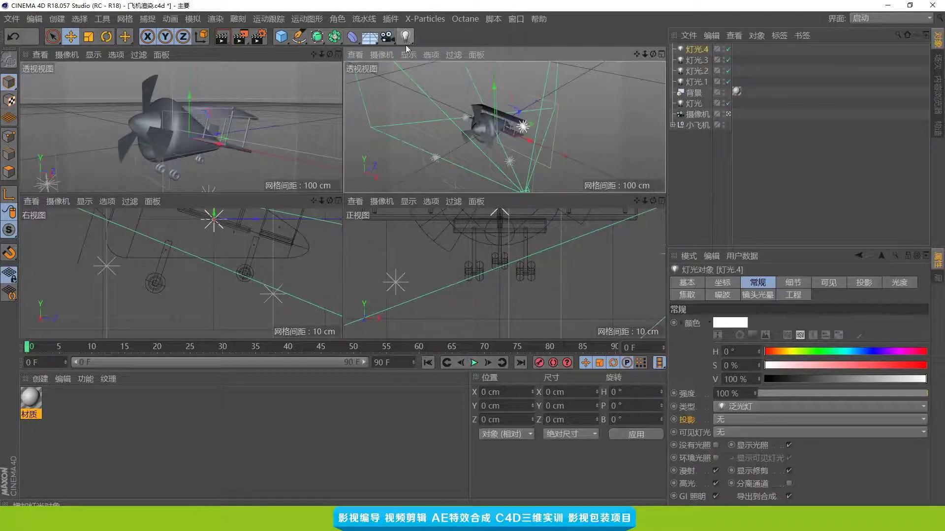
mouse_move(487, 154)
alt+mouse_down()
mouse_move(467, 137)
mouse_move(510, 105)
mouse_move(510, 50)
mouse_move(538, 80)
mouse_move(521, 69)
mouse_move(434, 108)
mouse_move(474, 122)
mouse_move(498, 75)
alt+mouse_up()
key(ctrl+shift+z)
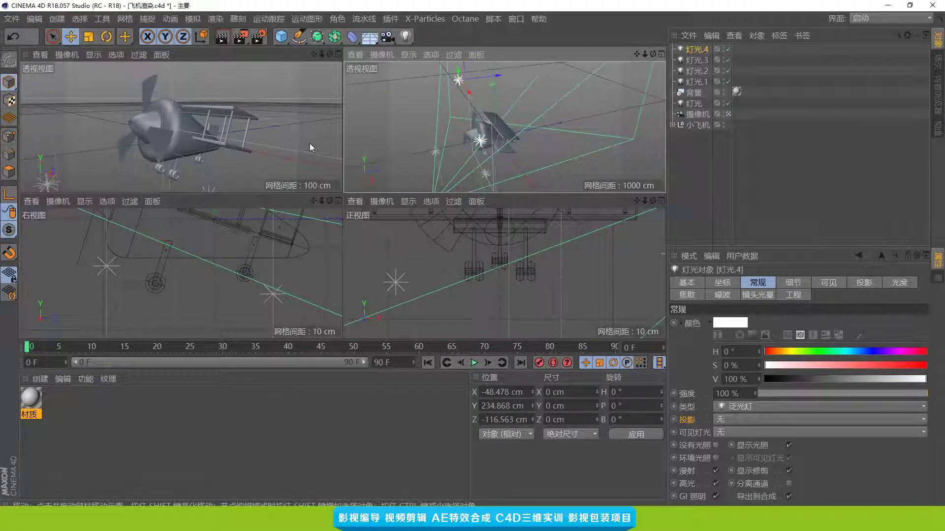
click(274, 129)
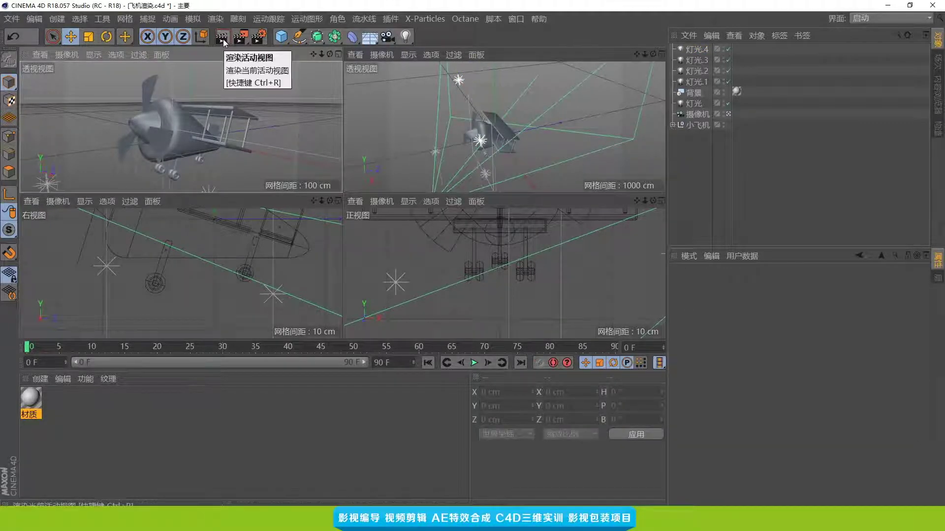
Step: Render the active view to check the biplane's lighting, then orbit to clear it
key(ctrl+r)
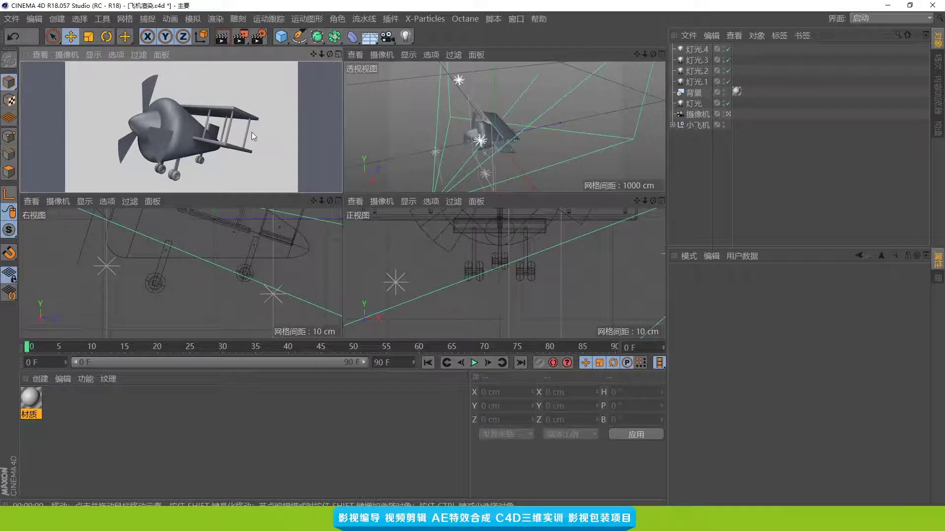
alt+drag(556, 135, 504, 134)
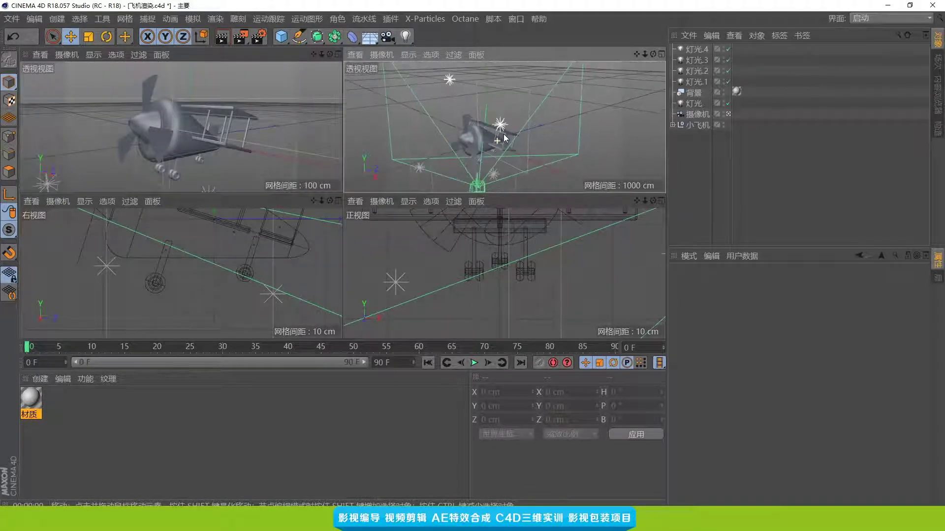